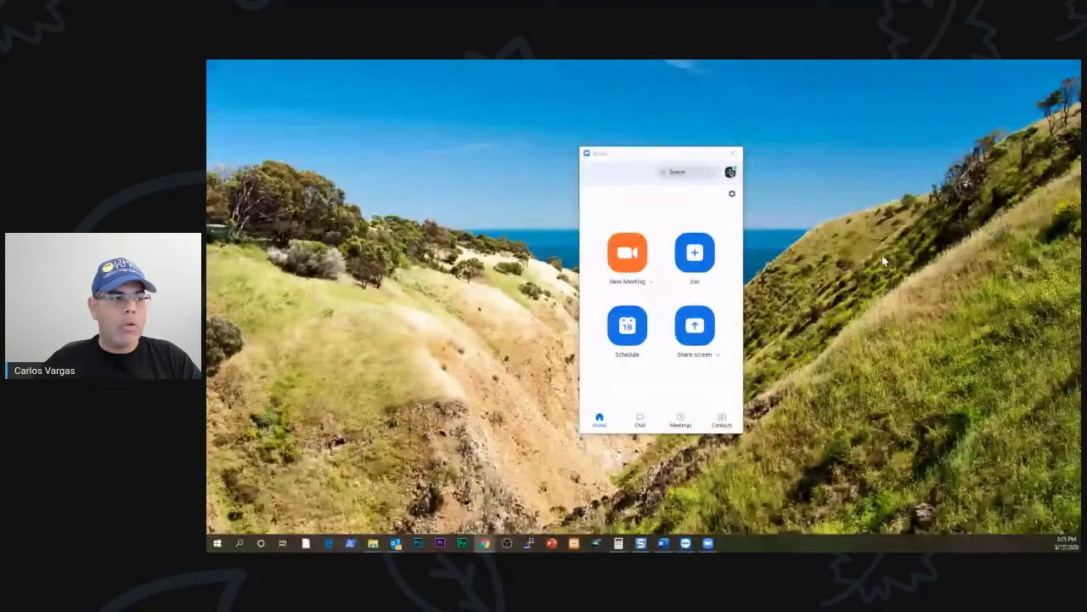
Step: Check the installed Zoom client version in its About information, and close that window
drag(656, 158, 645, 153)
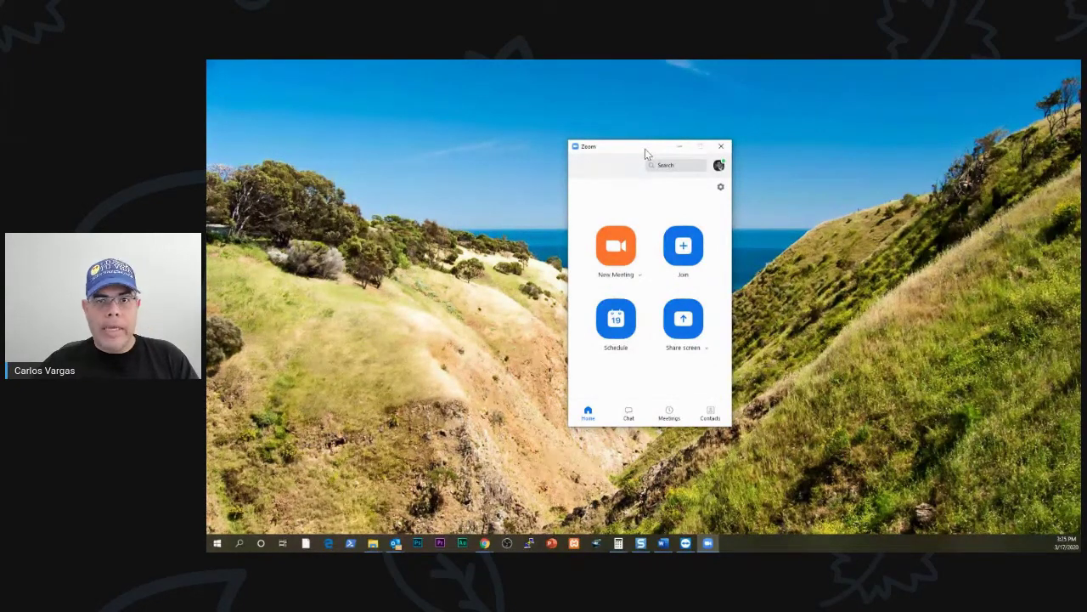
click(721, 189)
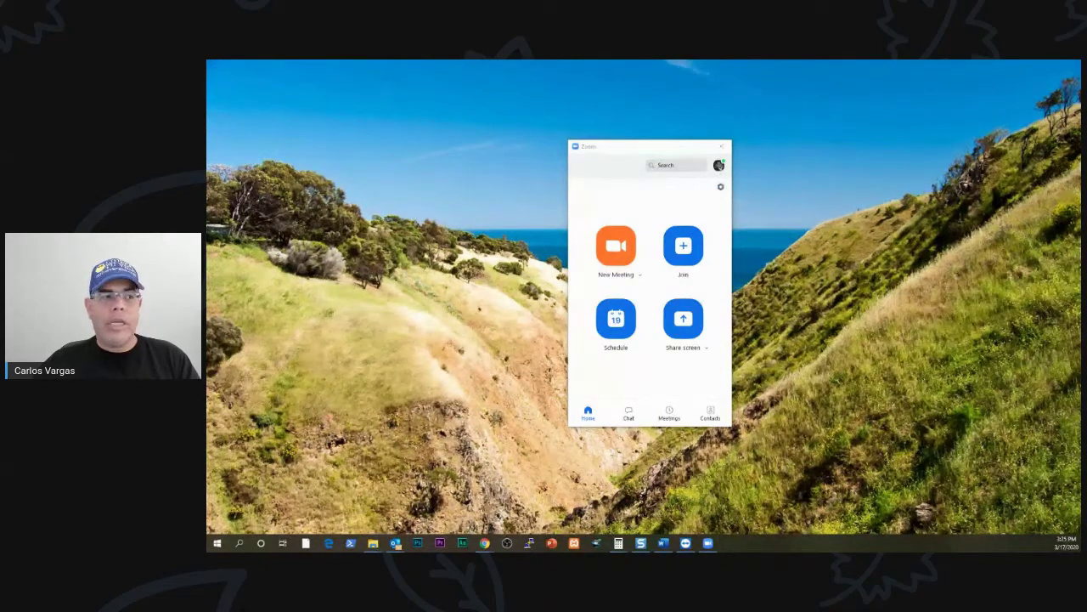
click(718, 167)
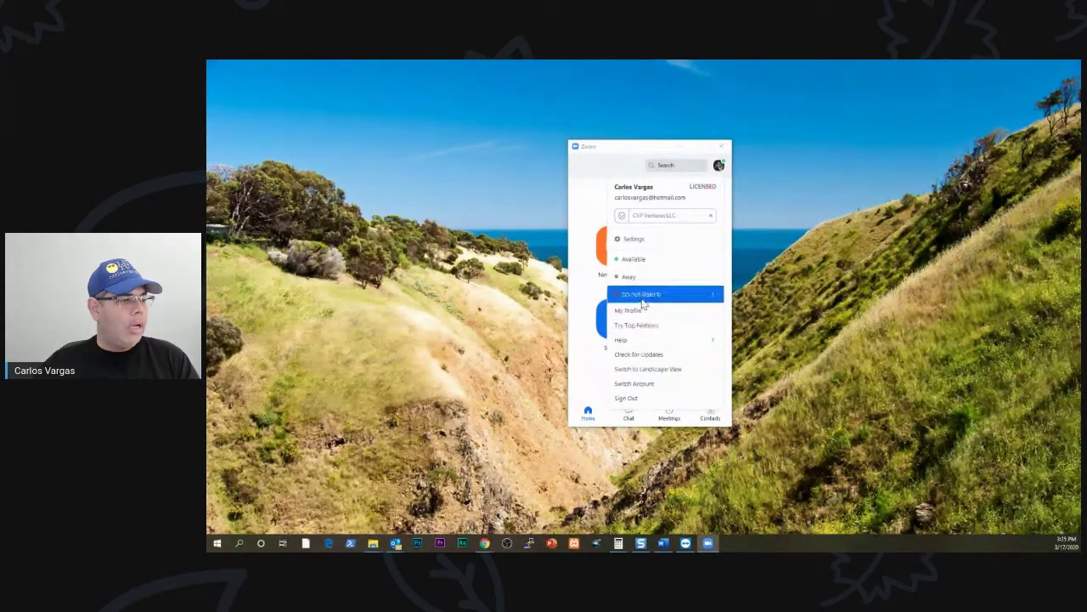
mouse_move(659, 342)
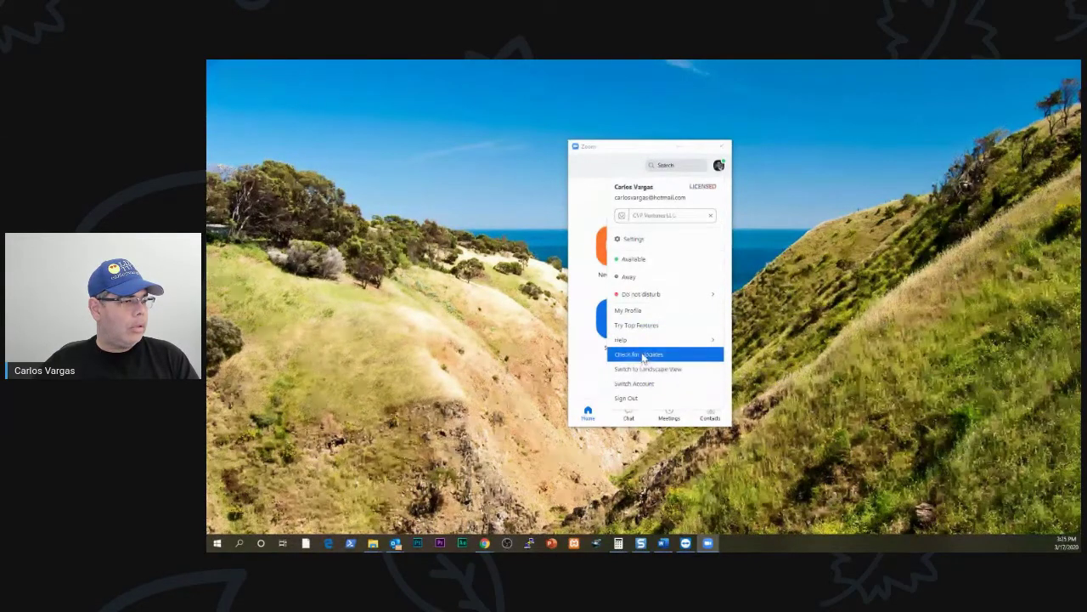
click(749, 343)
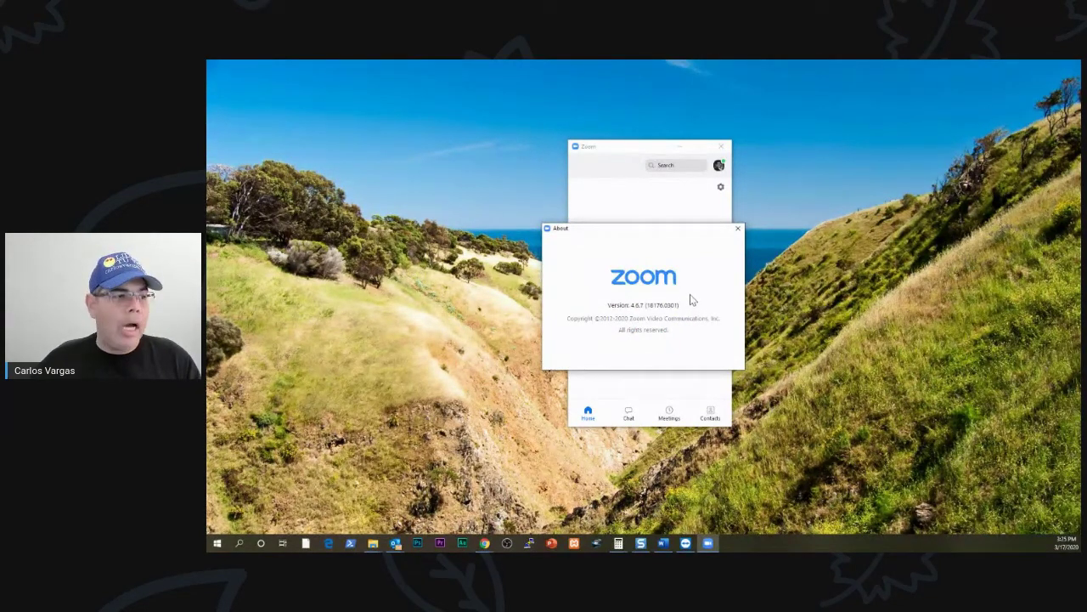
click(738, 227)
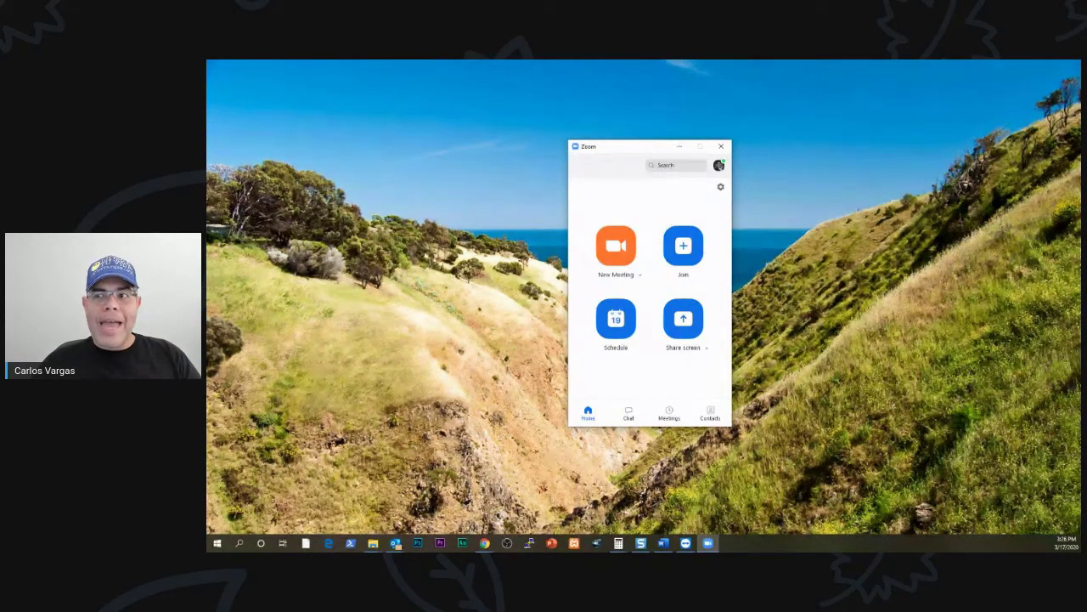
Step: Open the profile section of the Zoom client settings and view the account's advanced features in the browser
click(484, 543)
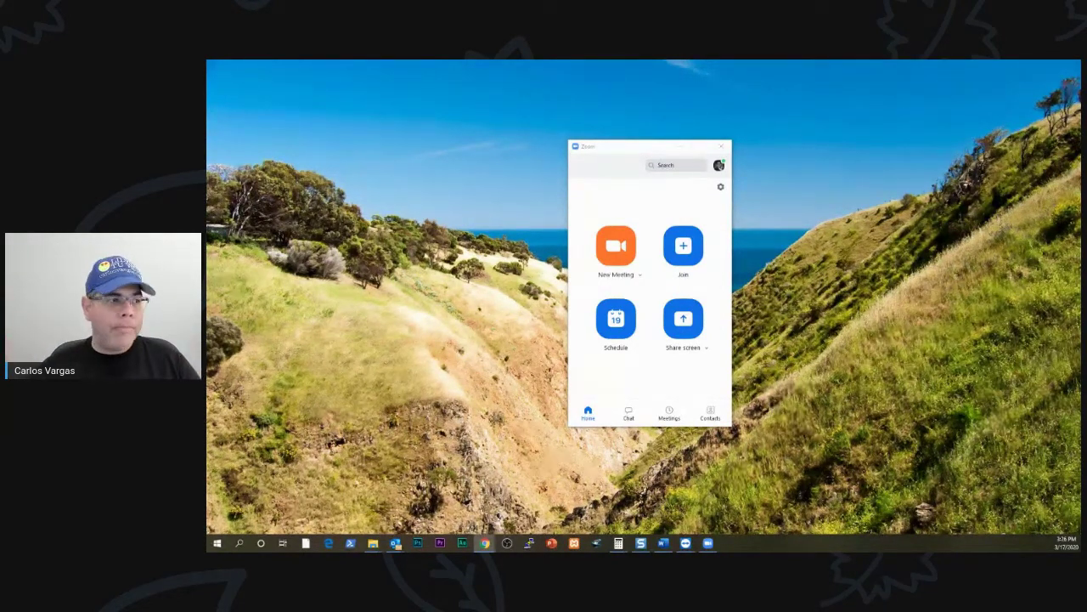
click(719, 164)
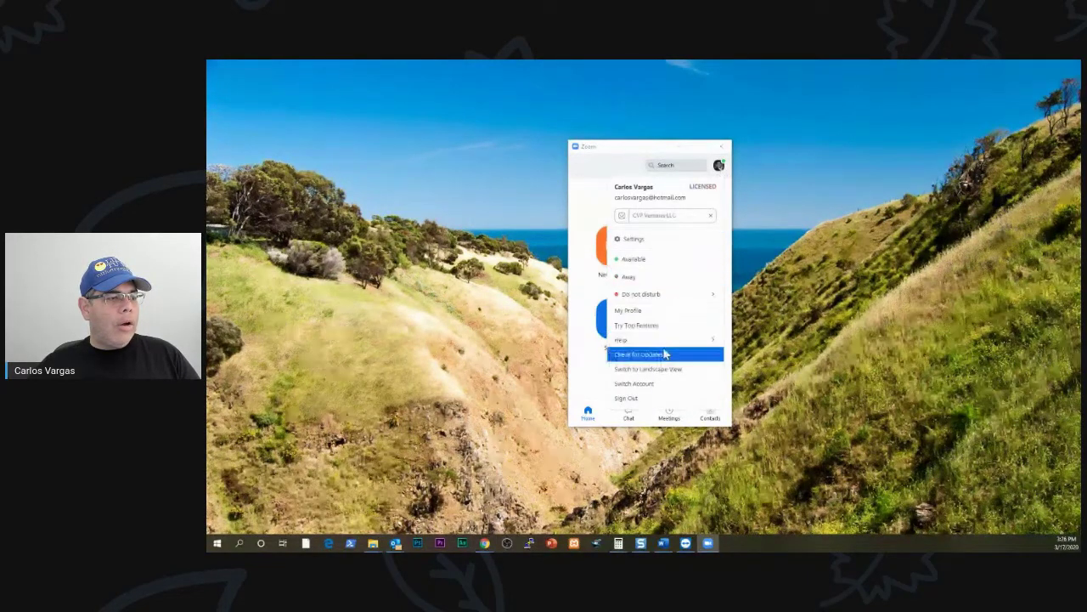
click(648, 246)
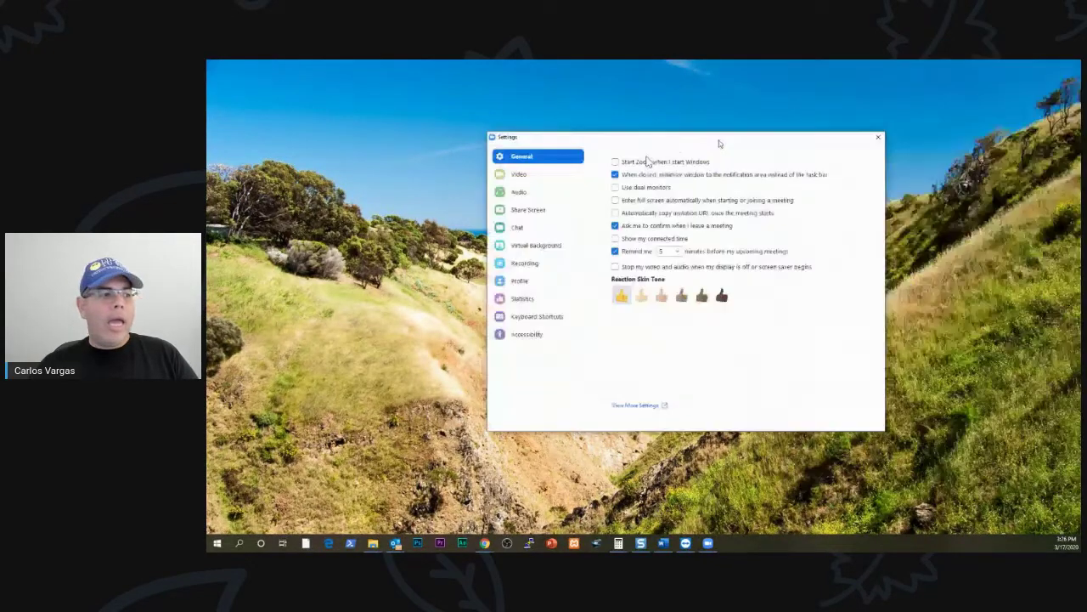
drag(719, 141, 698, 148)
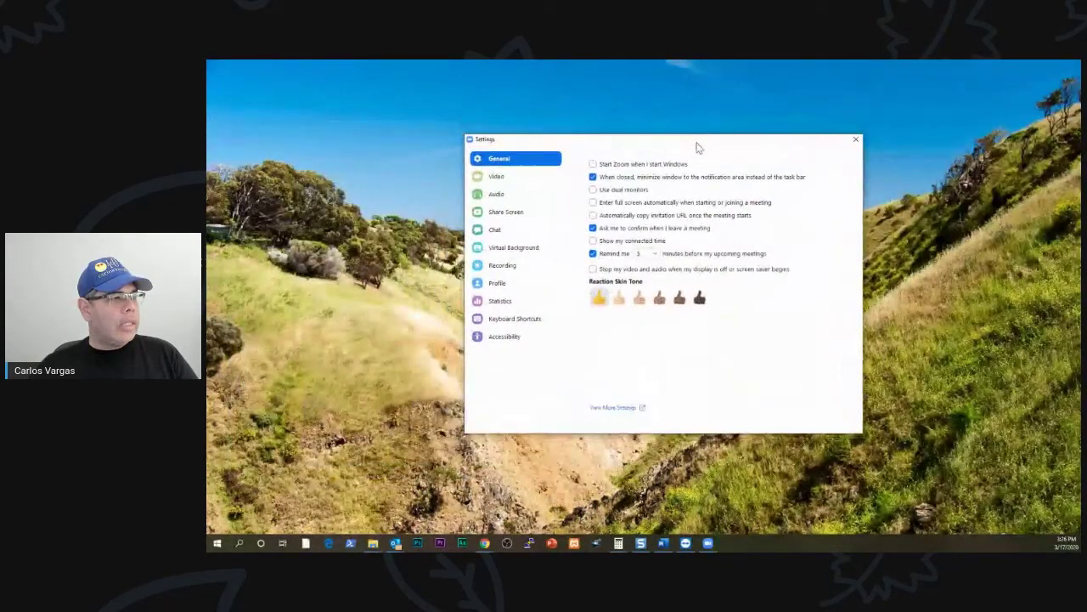
click(499, 285)
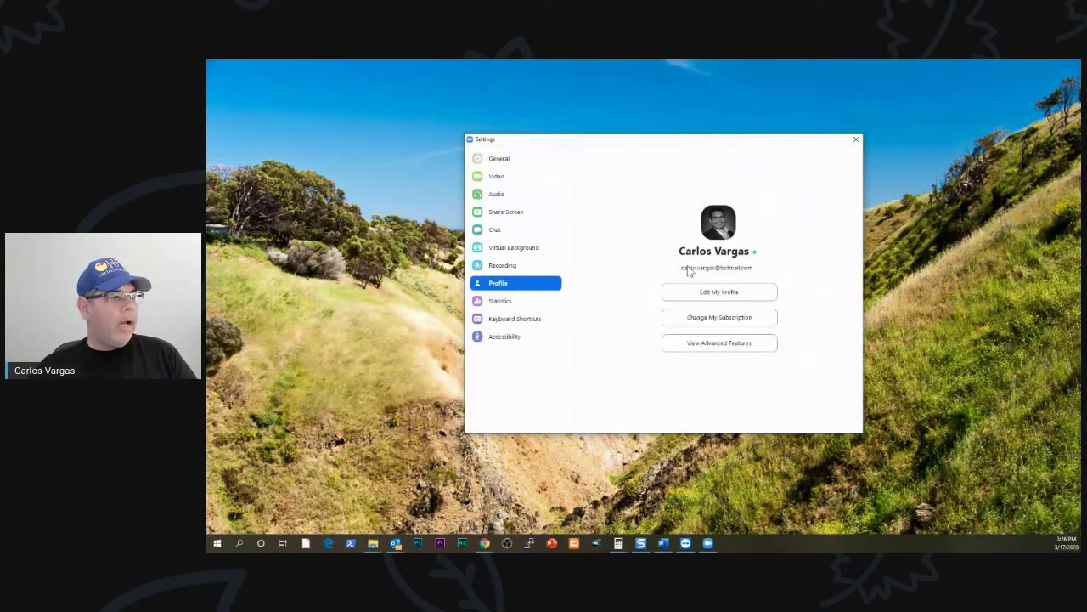
click(711, 344)
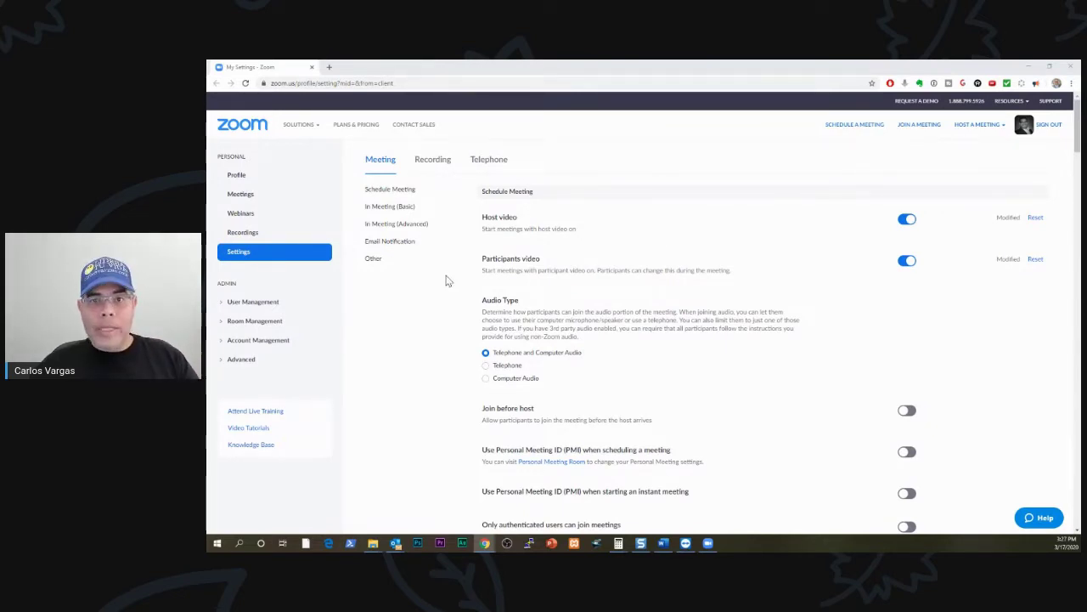
Step: Locate Allow live streaming meetings in the advanced in-meeting settings and review its Facebook, Workplace, YouTube and custom service options
click(391, 243)
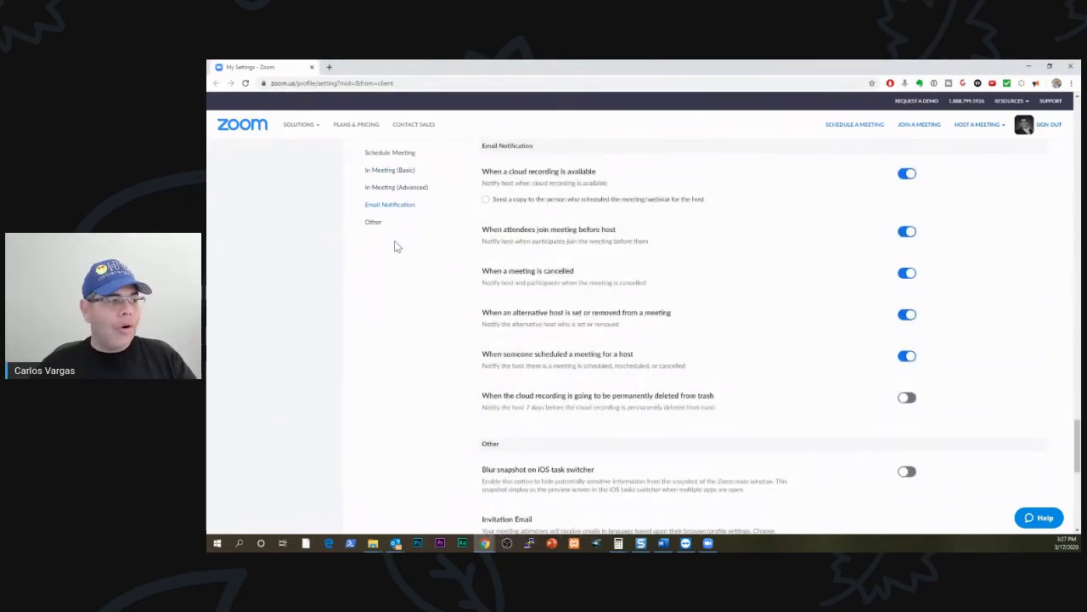
scroll(437, 243, up, 3)
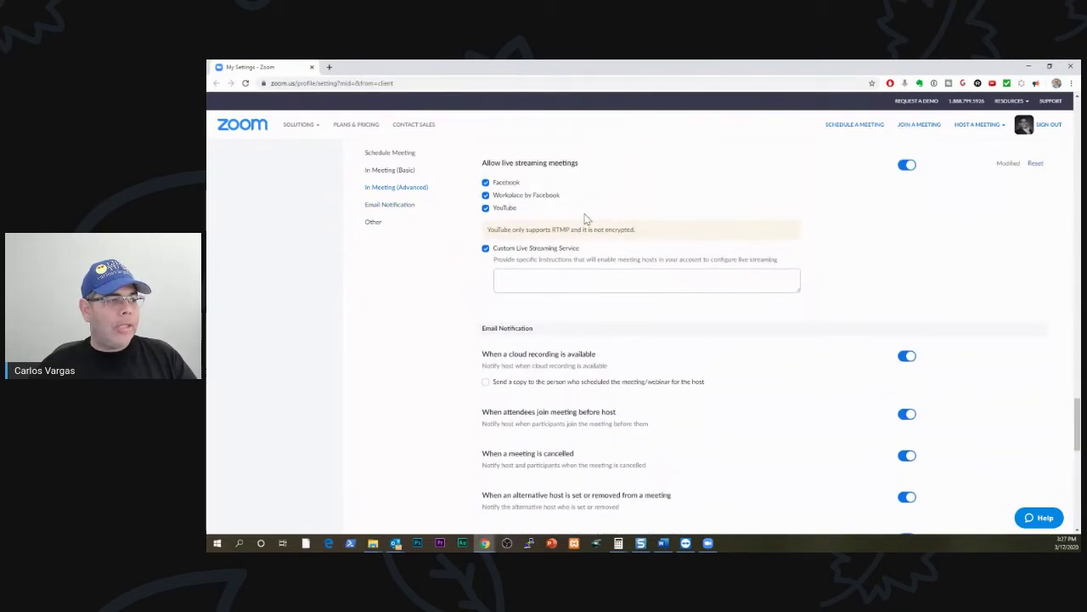
scroll(585, 219, up, 1)
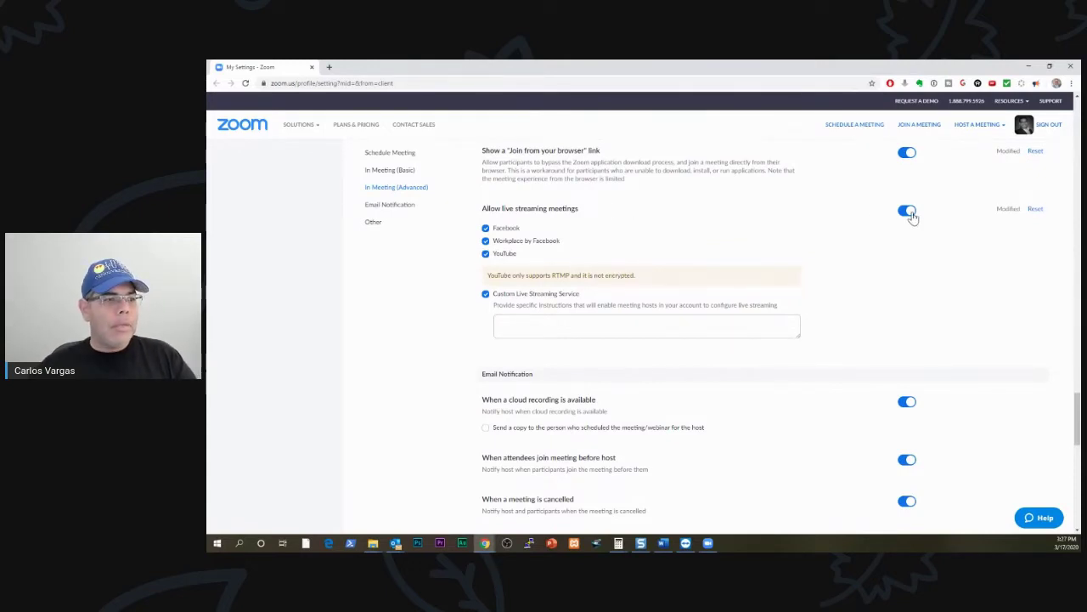
click(486, 241)
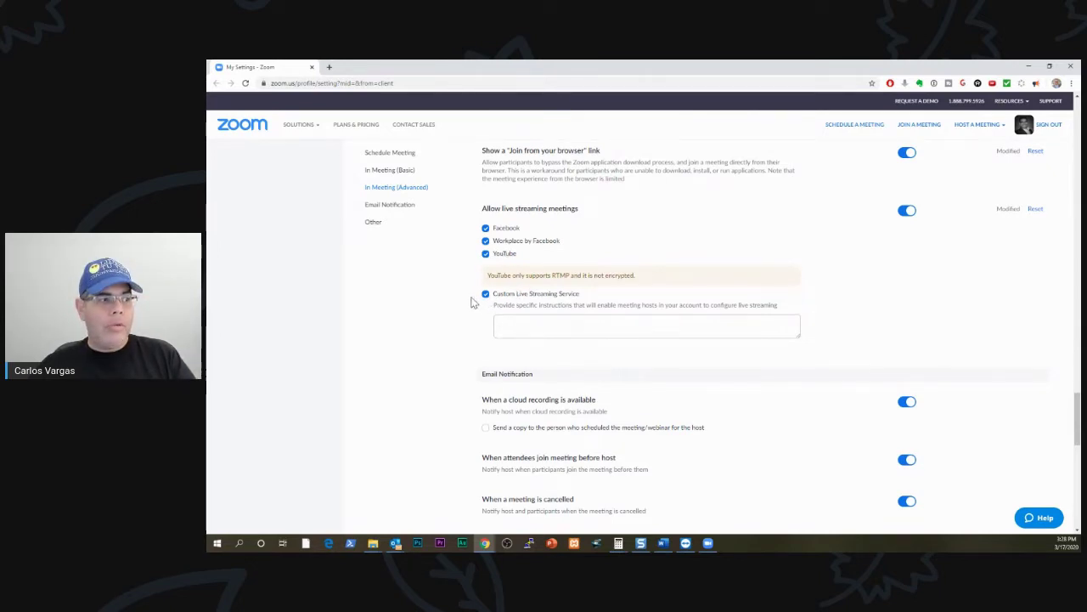
click(486, 294)
click(485, 294)
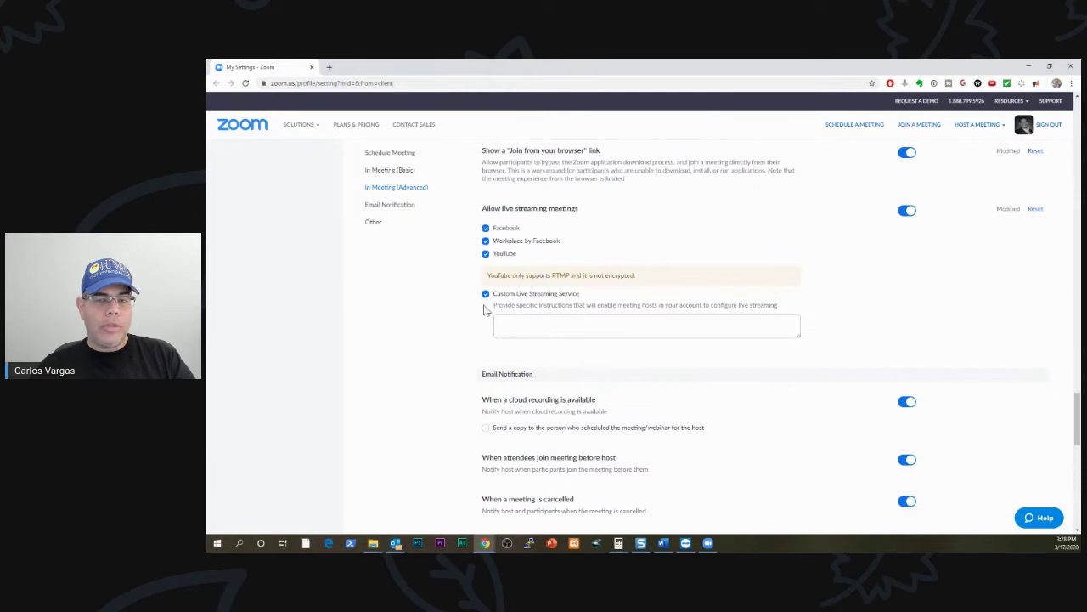
Step: Turn off Allow live streaming meetings and start a new meeting in the Zoom client to check its controls
click(907, 211)
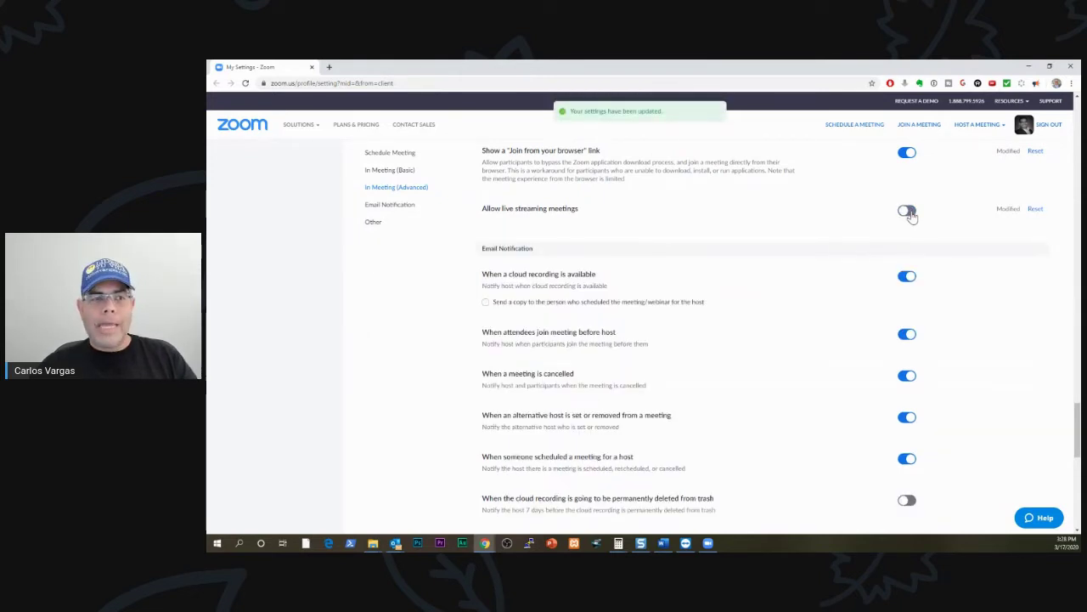
click(1028, 65)
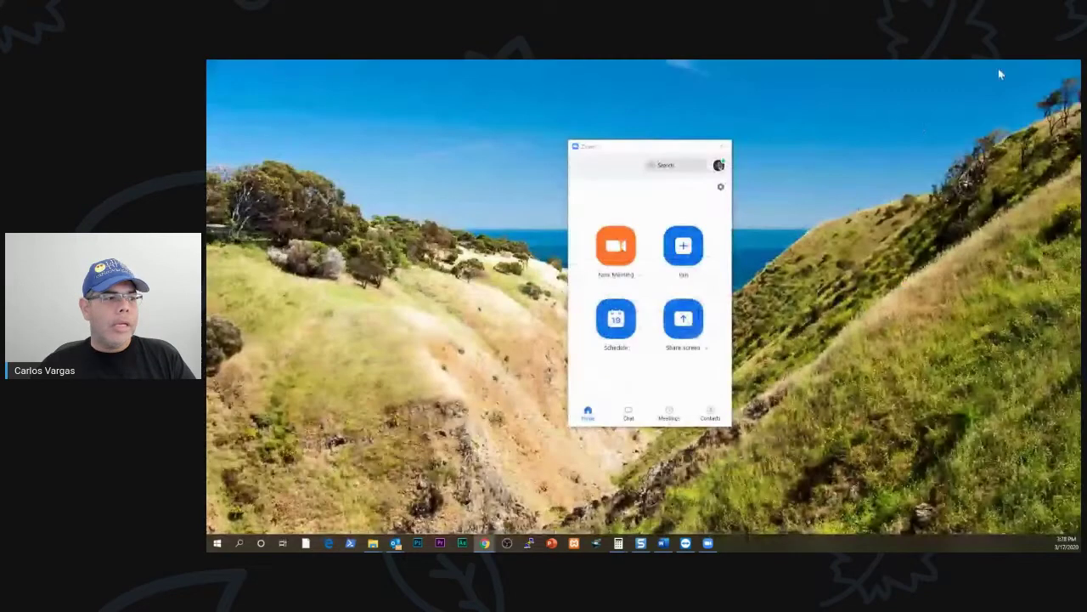
click(615, 248)
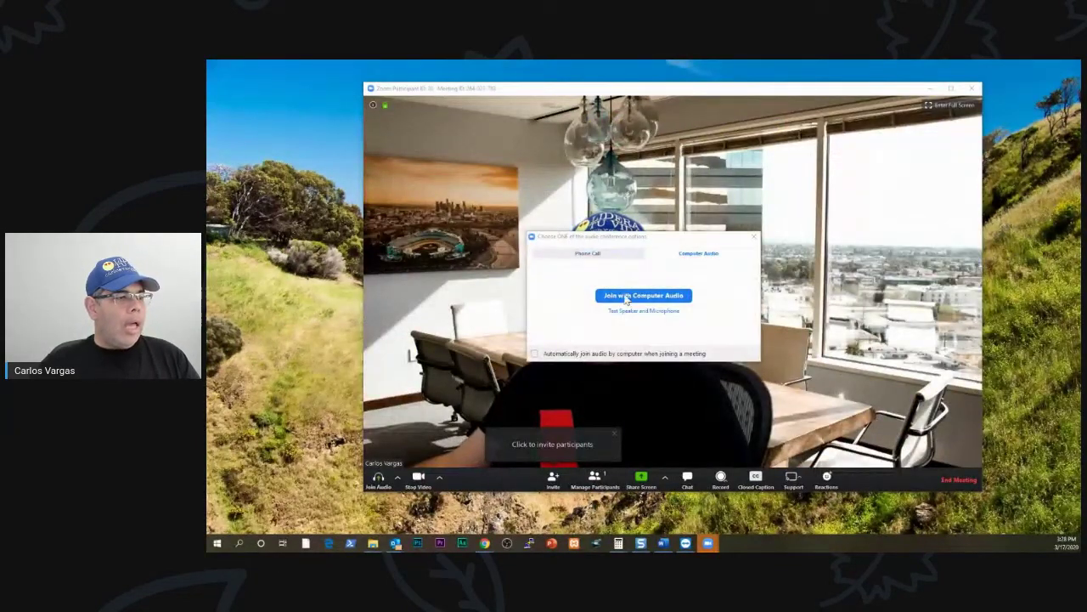
click(626, 295)
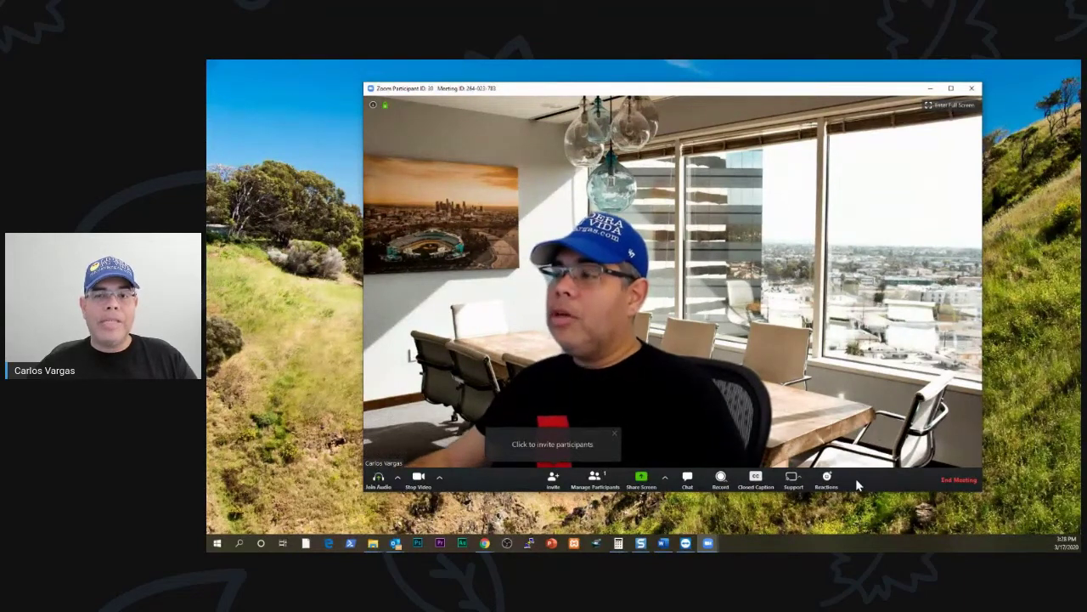
Step: End the test meeting and turn on Allow live streaming meetings in the browser settings
click(975, 91)
click(639, 335)
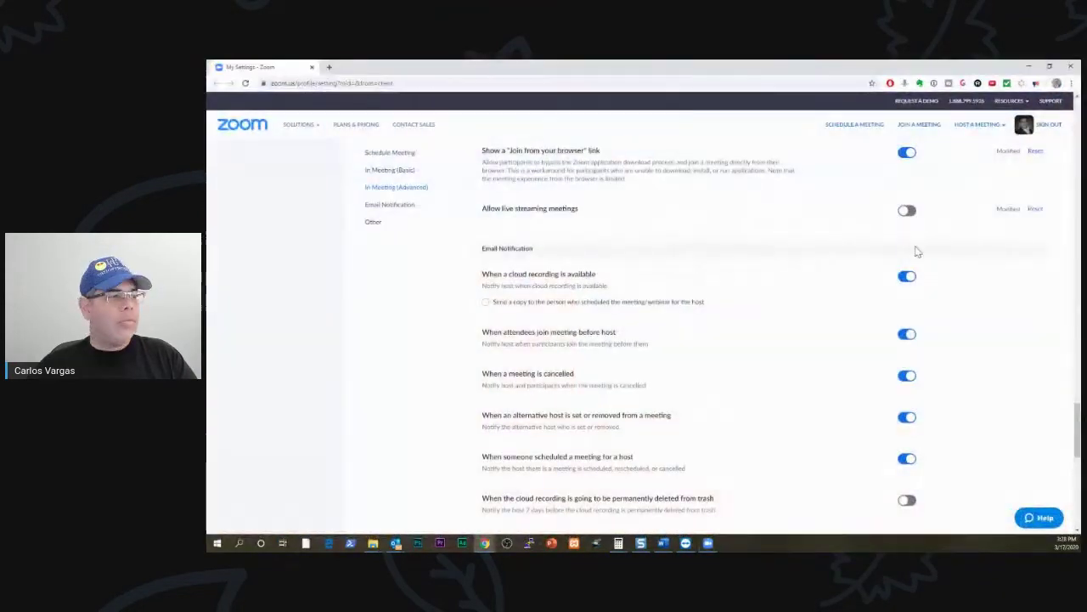
click(908, 210)
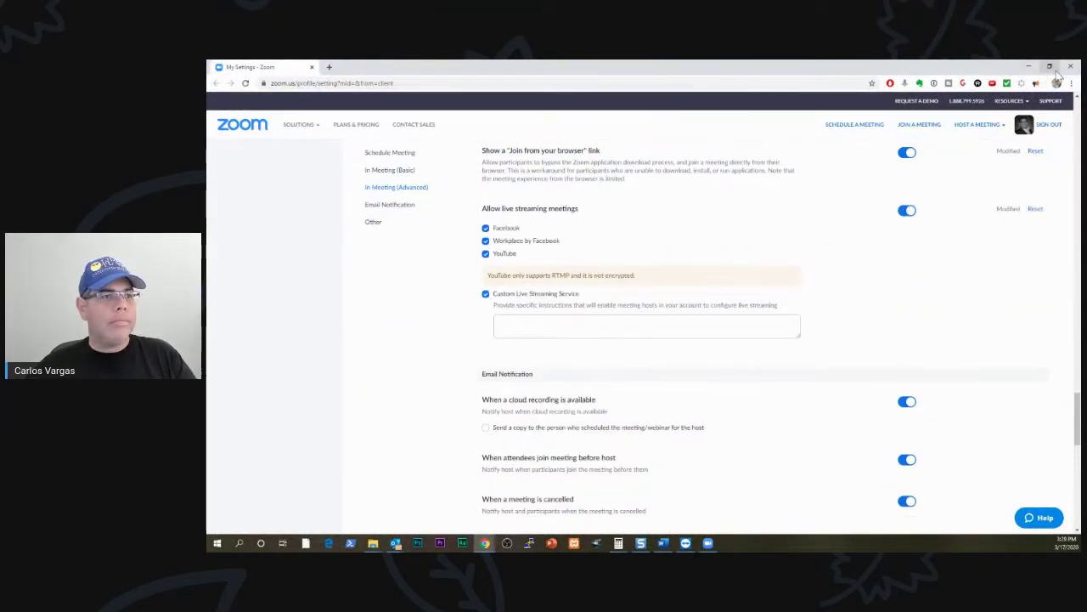
Step: Start a new Zoom meeting with computer audio and choose to stream it live on Facebook
click(1030, 68)
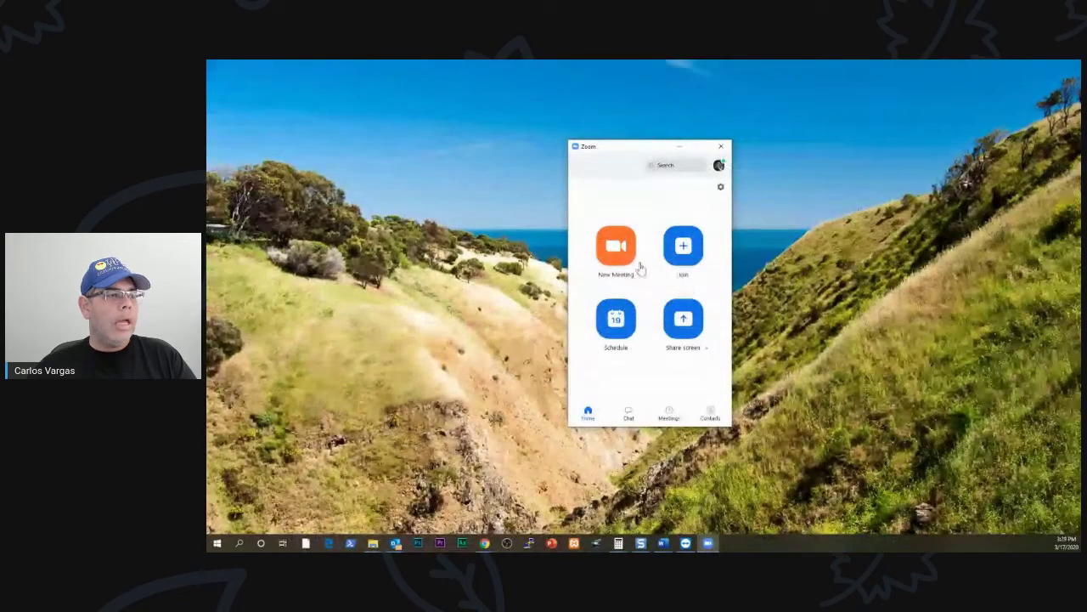
click(615, 246)
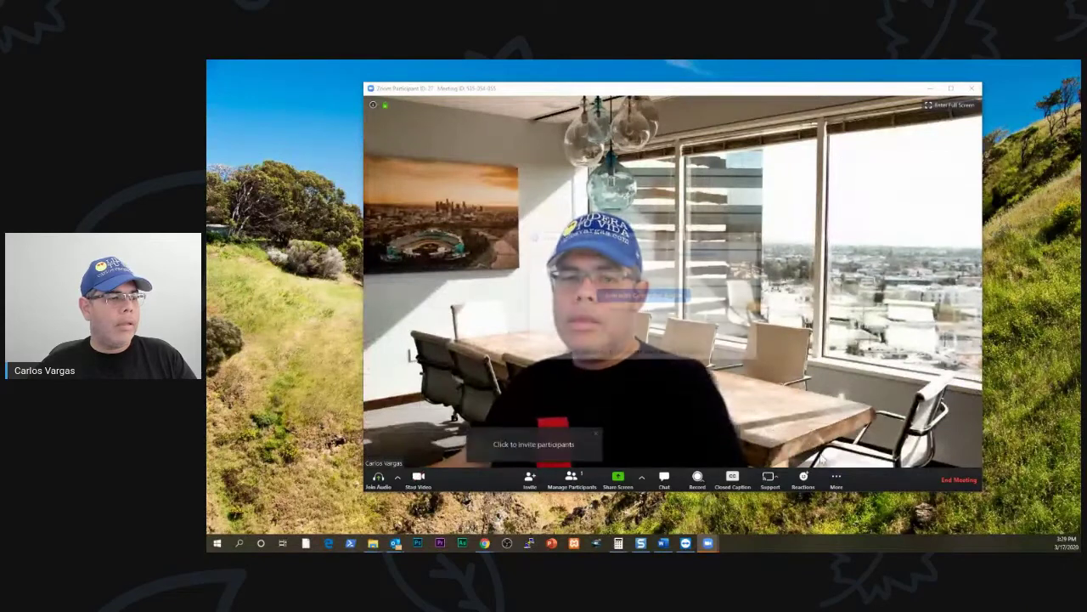
click(666, 297)
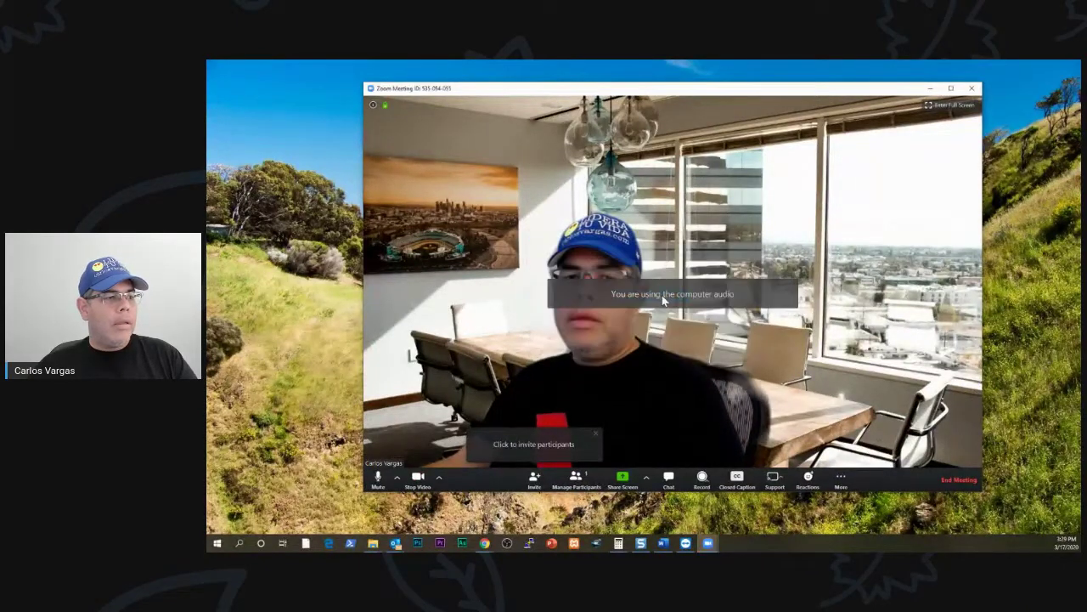
click(841, 481)
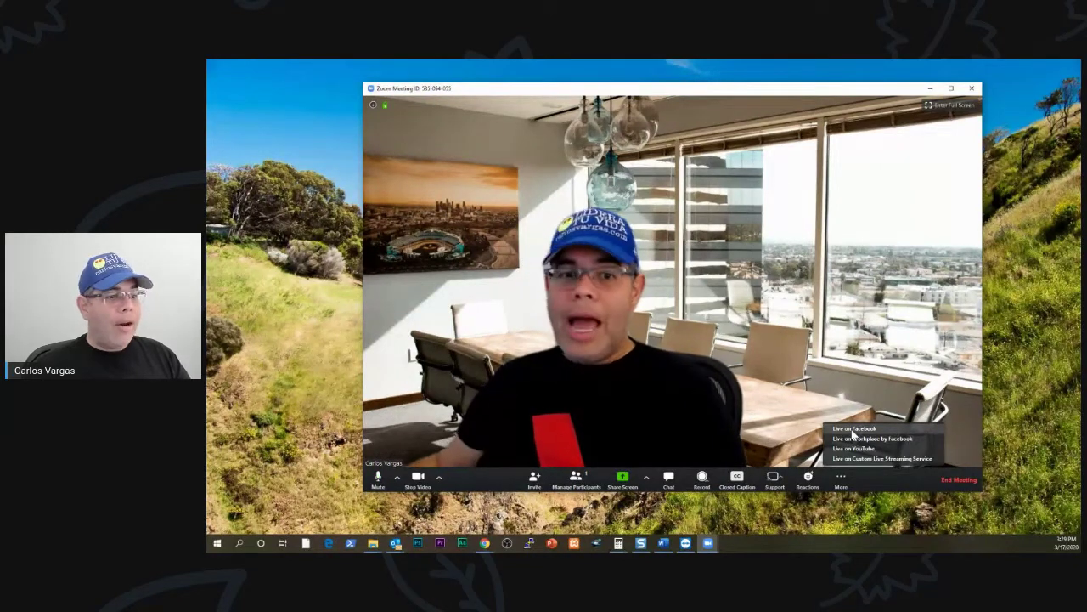
click(854, 430)
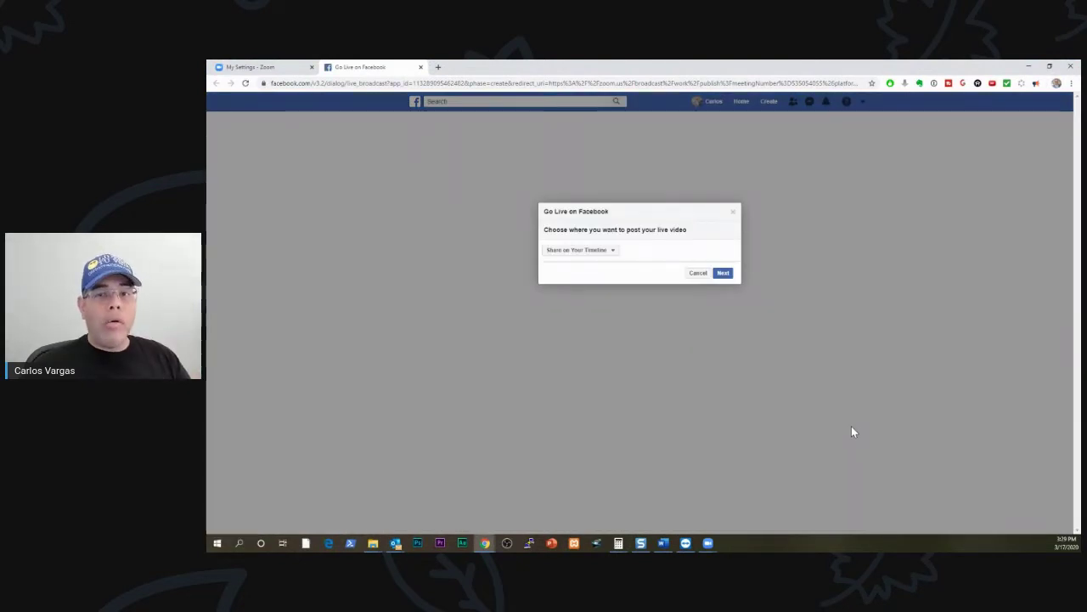
Step: Set the live video to be shared in the group "Test Group for Social Learning" and continue to the broadcast preparation
click(611, 254)
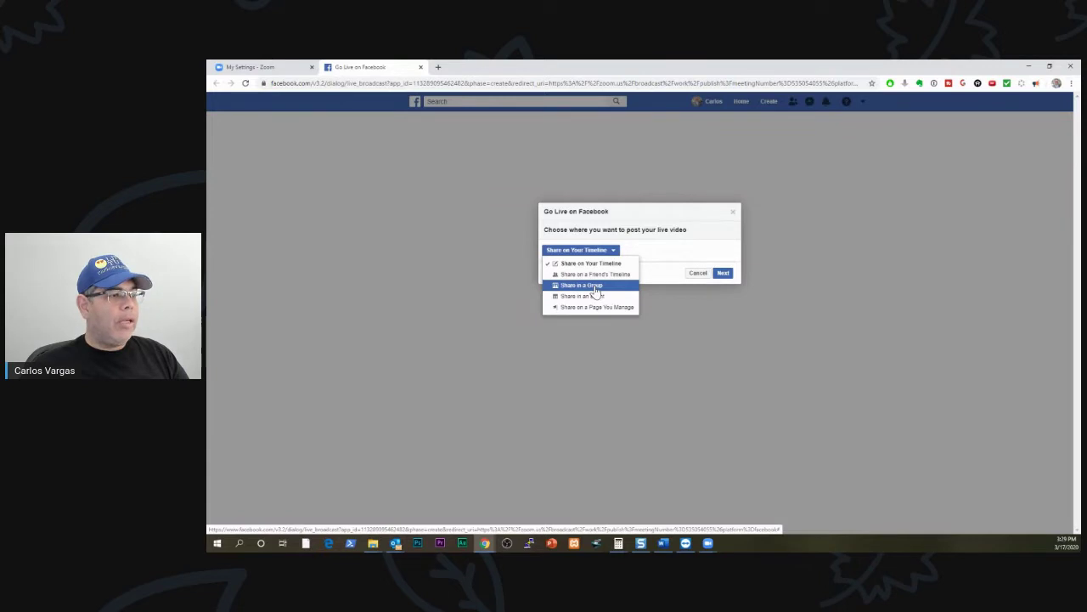
click(596, 287)
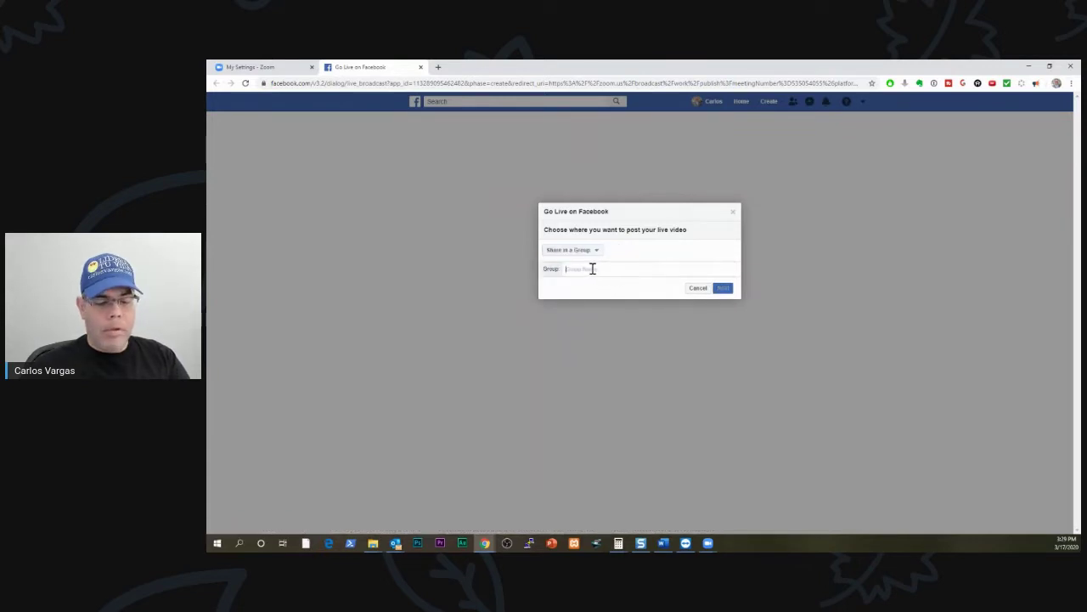
text(test)
click(601, 289)
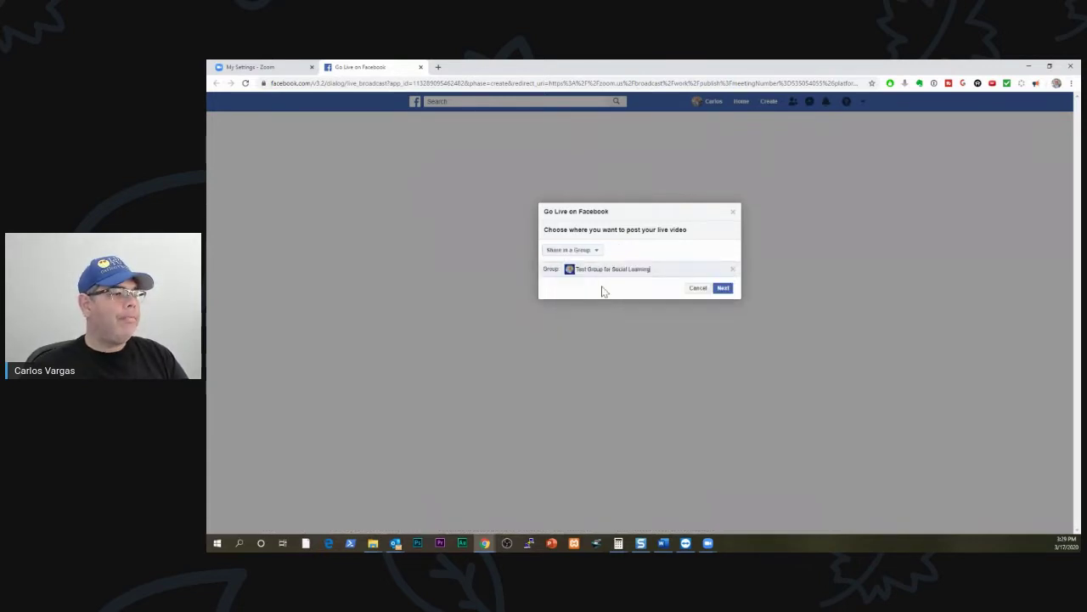
click(723, 289)
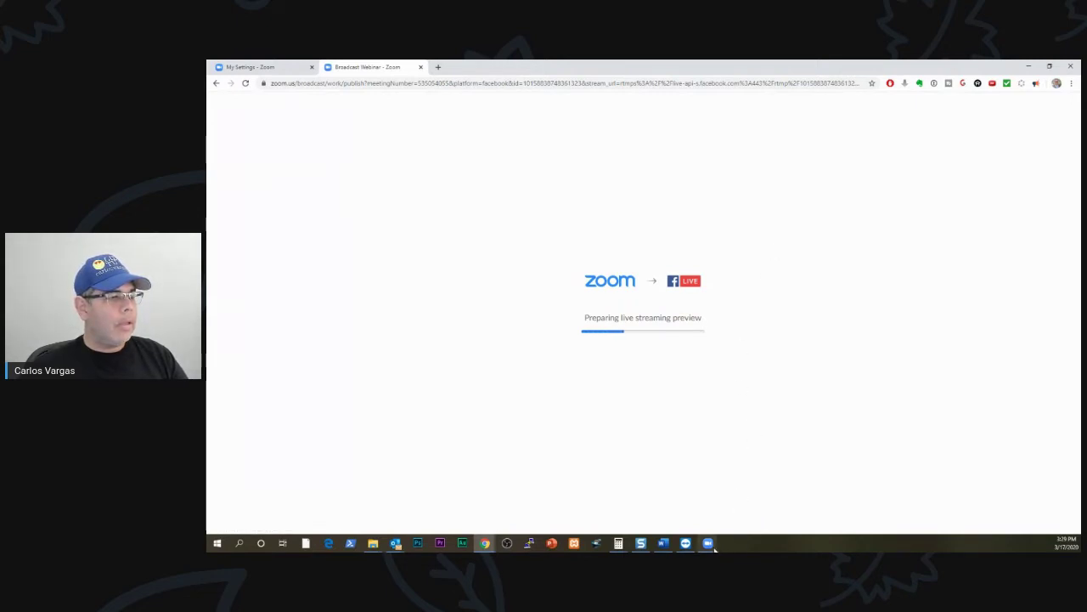
Step: Check the live status in the Zoom meeting window and return to the Facebook broadcast preview in the browser
mouse_move(712, 548)
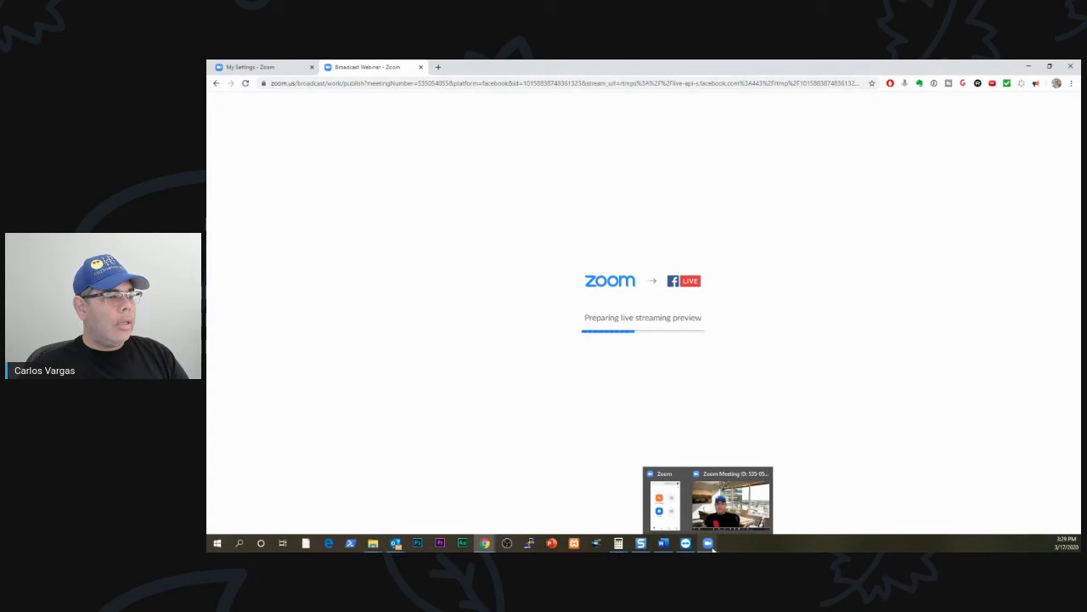
click(731, 502)
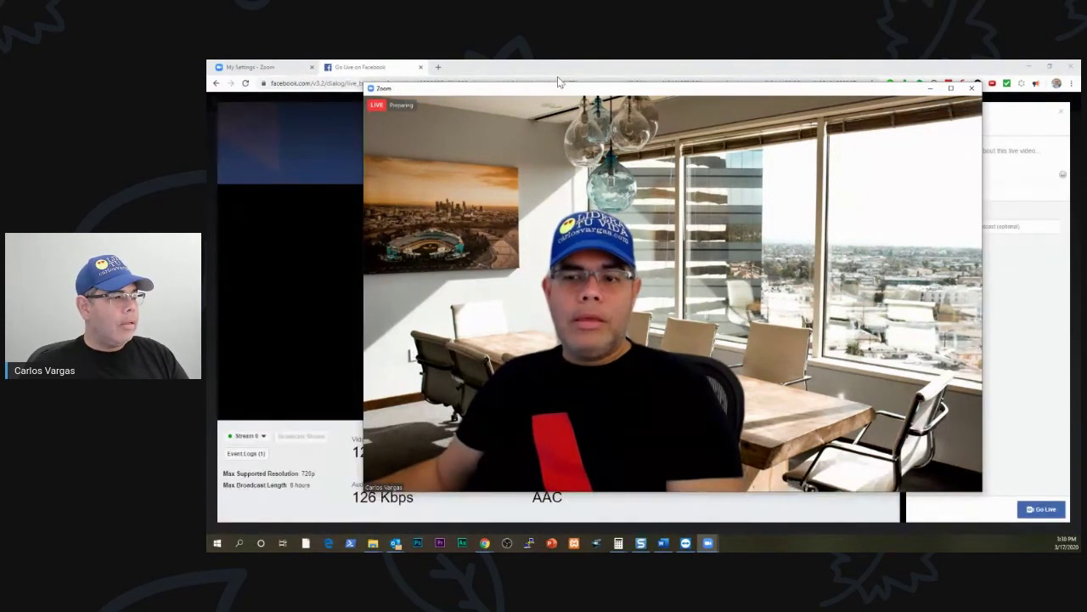
click(809, 68)
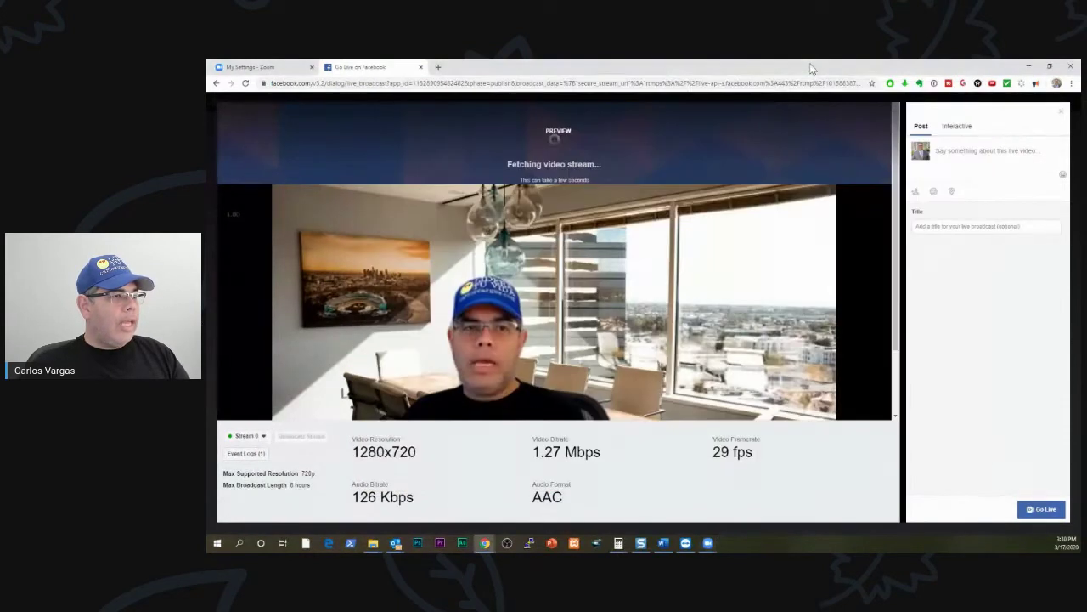
Step: Title the live broadcast "Title For Livestream" and start broadcasting it live to the group
click(942, 227)
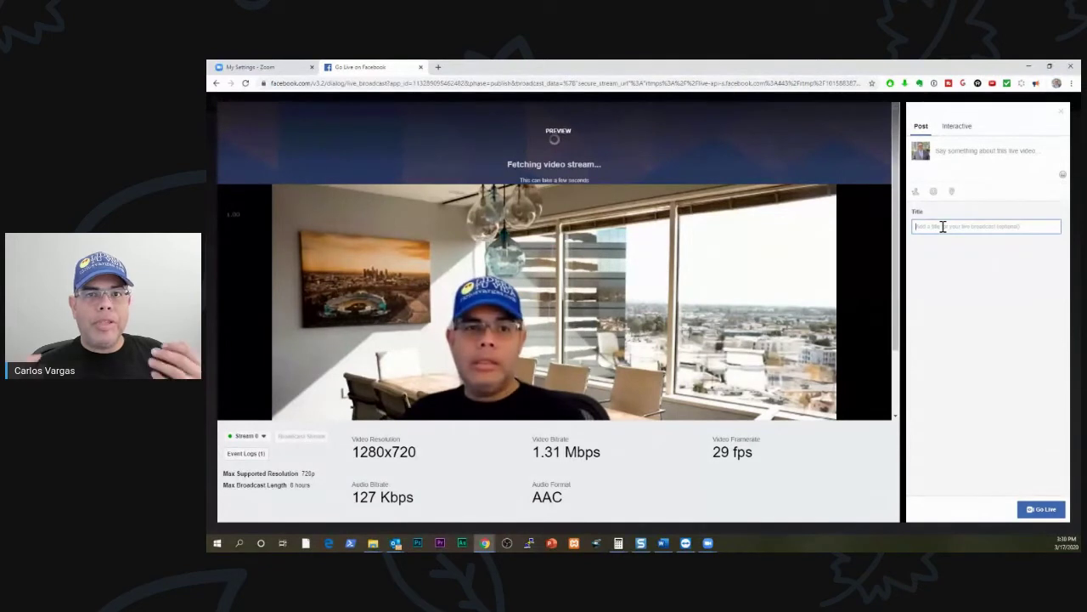
text(Title t)
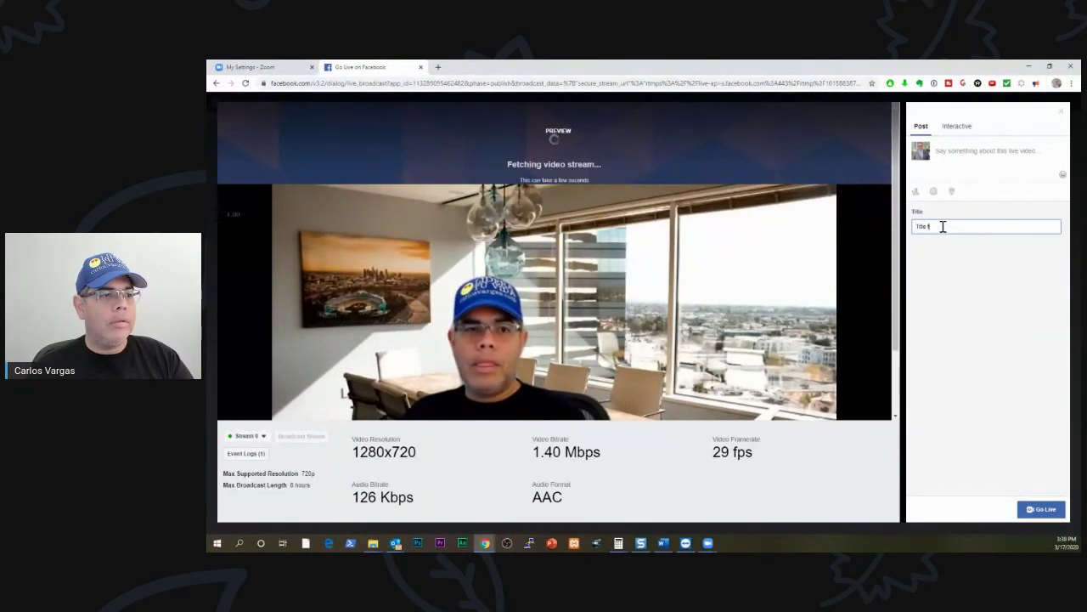
key(BackSpace)
text(For Live)
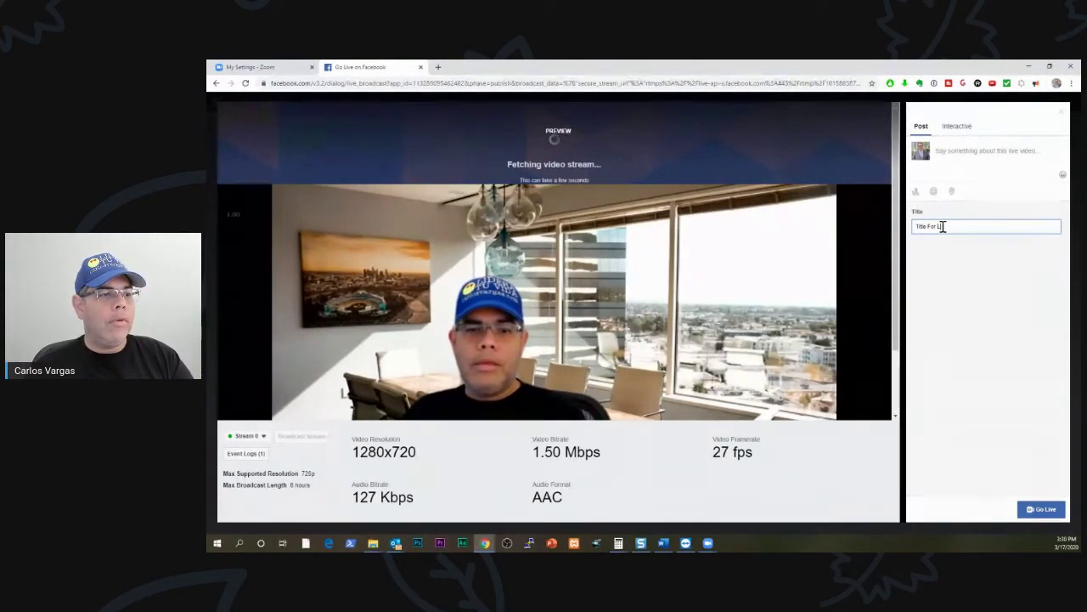
text(stream)
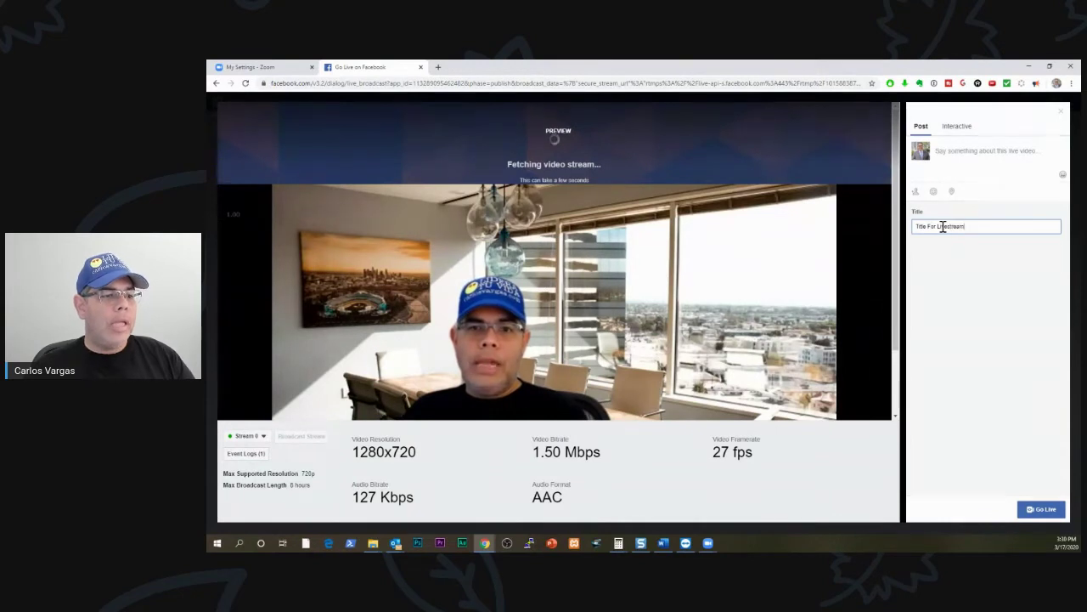
click(1041, 509)
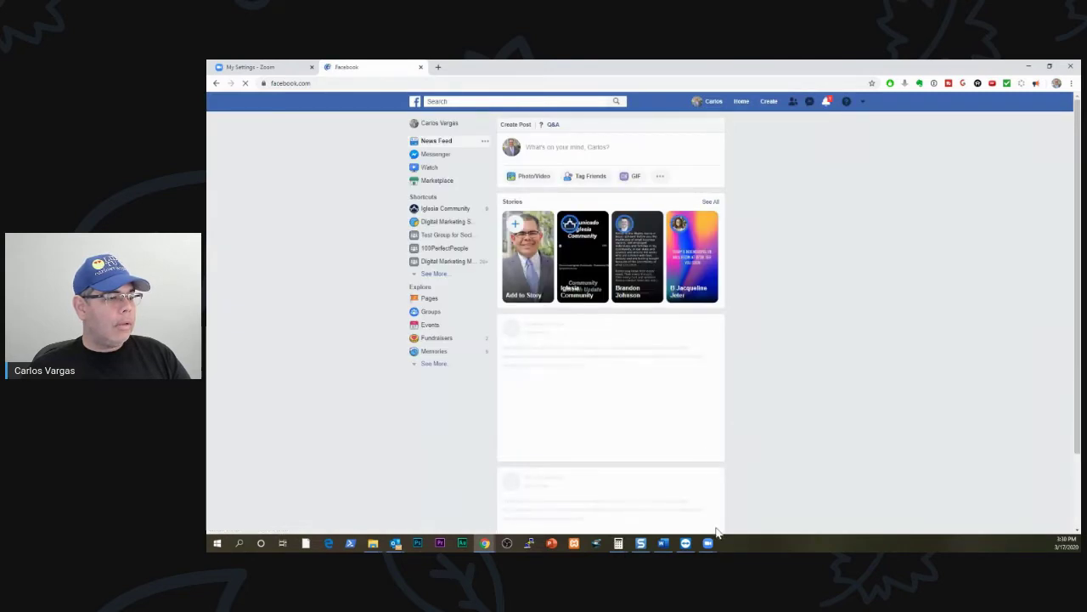
Step: Check the live streaming status in the Zoom meeting window and return to the Facebook news feed in the browser
mouse_move(707, 543)
click(731, 507)
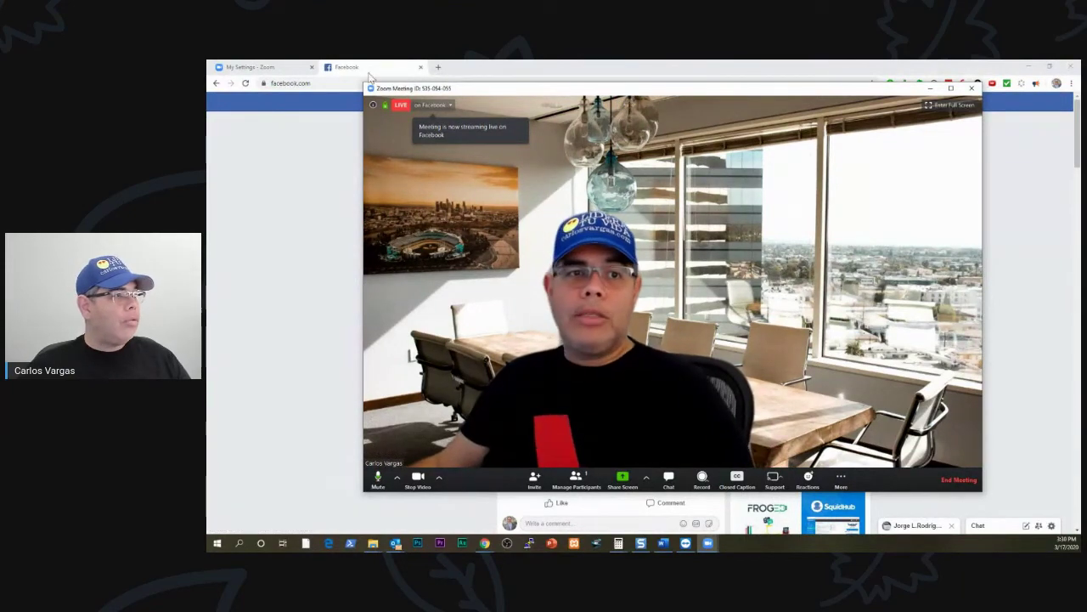
click(335, 175)
Step: Search Facebook for "test group for social learning" and open the group "Test Group for Social Learning"
click(460, 101)
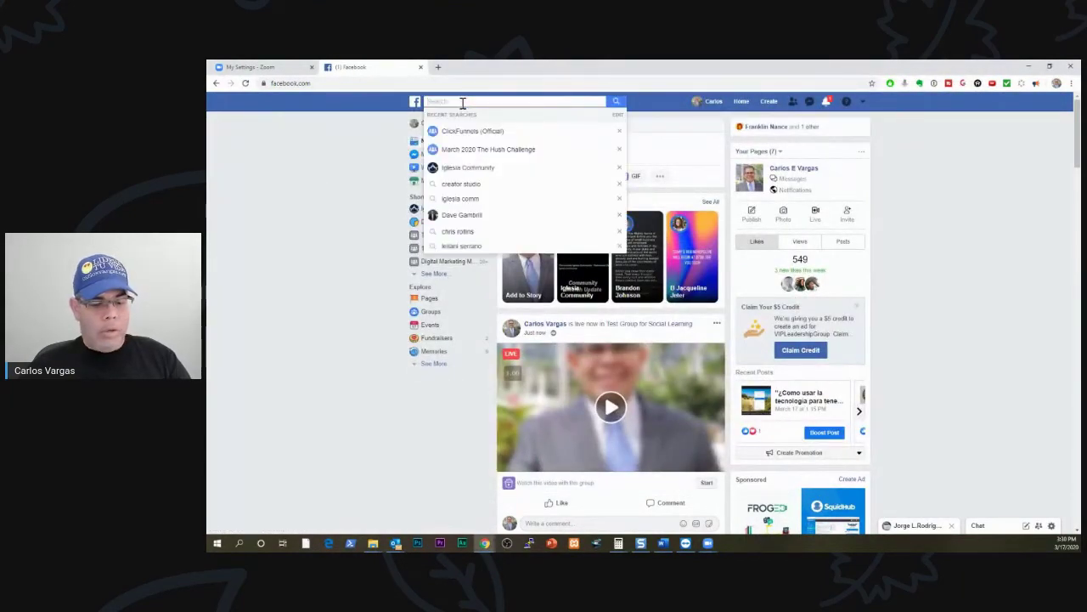
text(test)
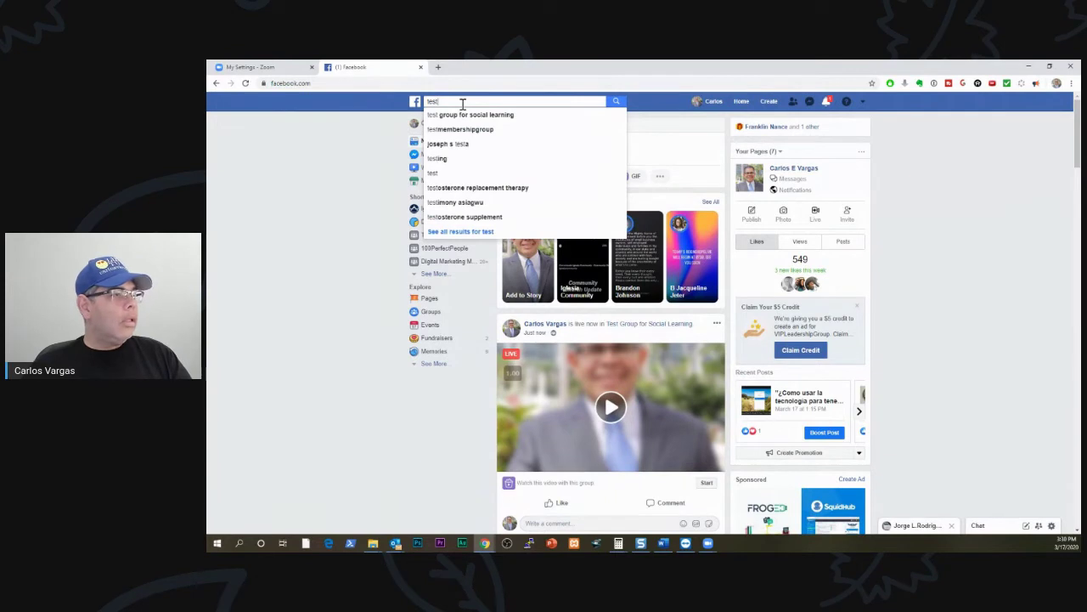
click(469, 116)
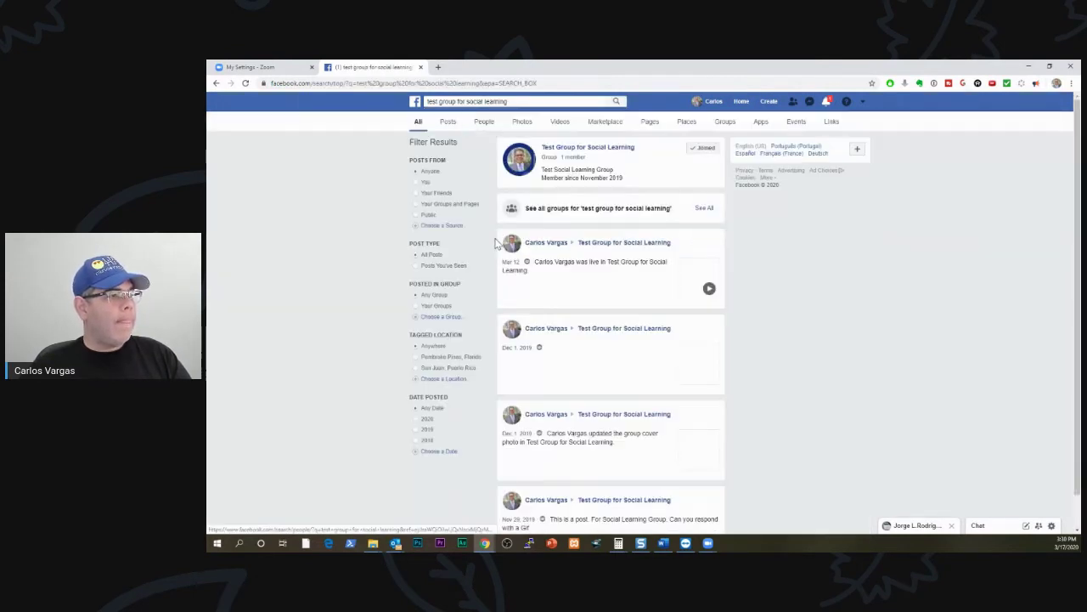
click(564, 148)
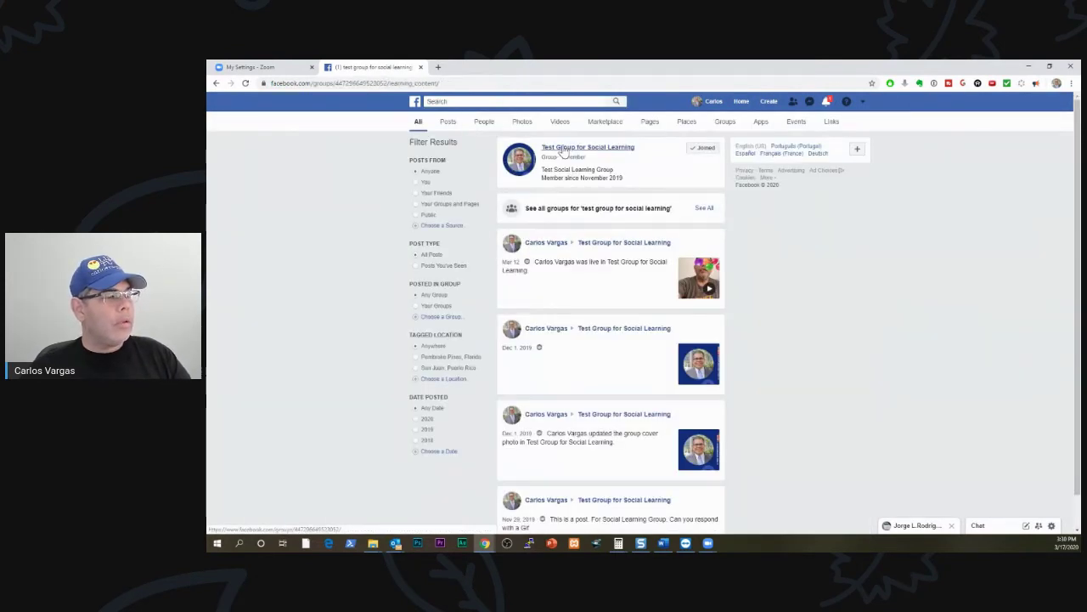
Step: Open the group's discussion and find the live video post in its recent activity
scroll(594, 335, down, 4)
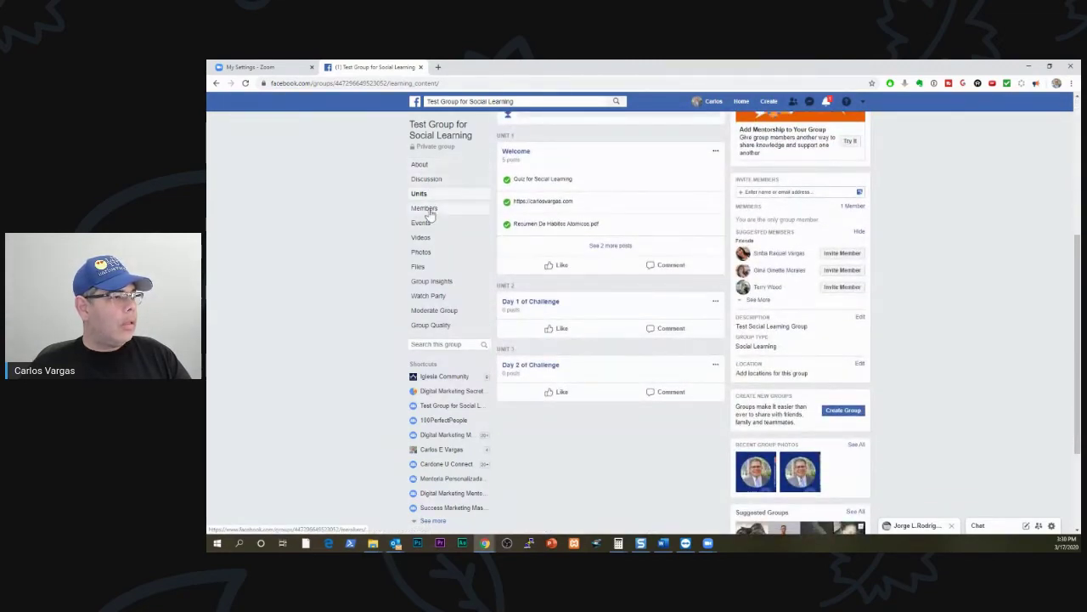
click(429, 180)
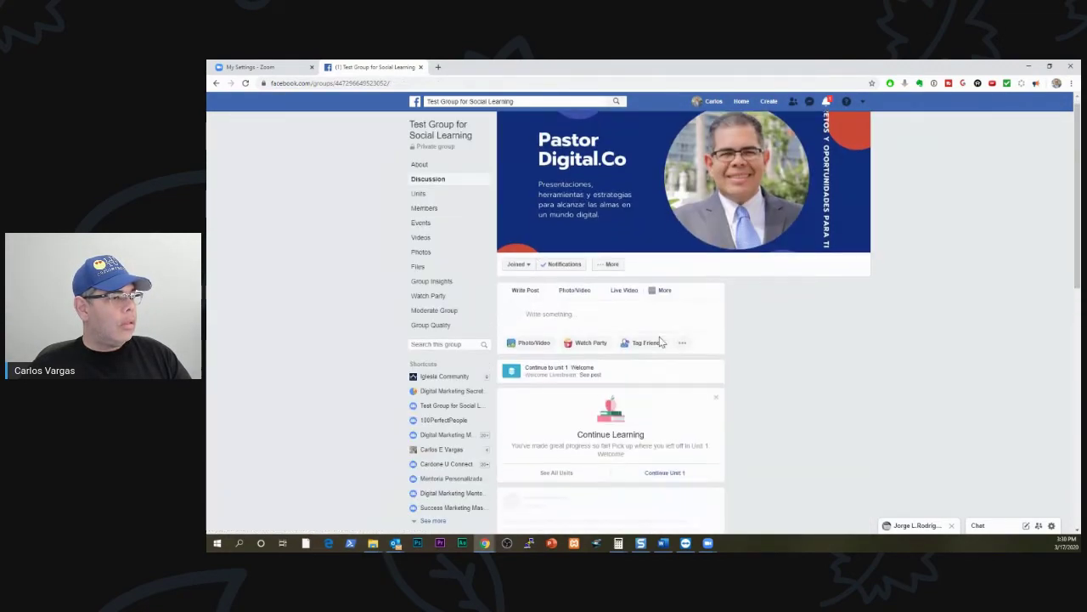
scroll(661, 342, down, 3)
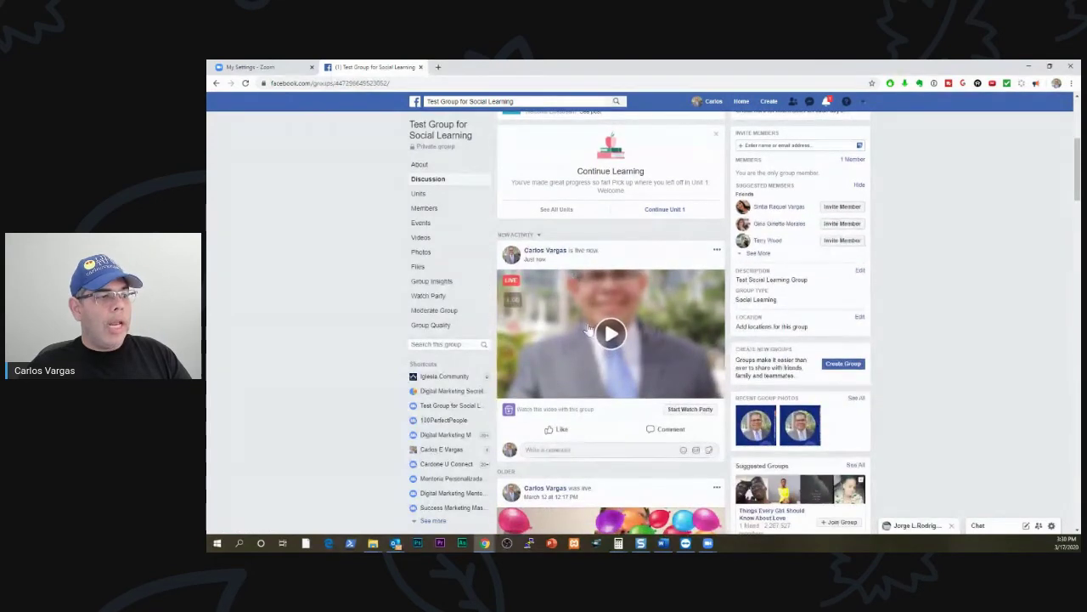